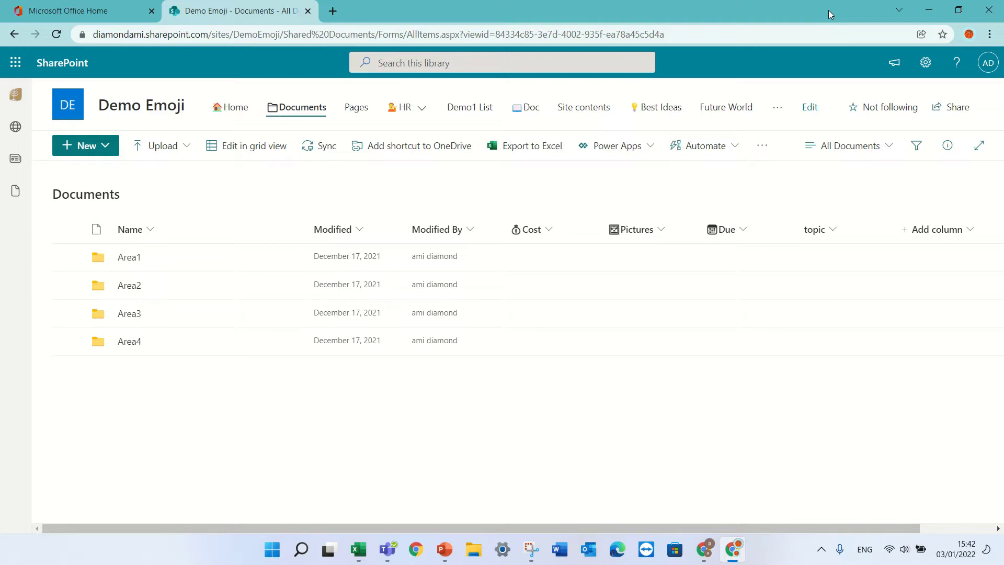
- Go to the Documents library settings and open Column default value settings
left_click(925, 63)
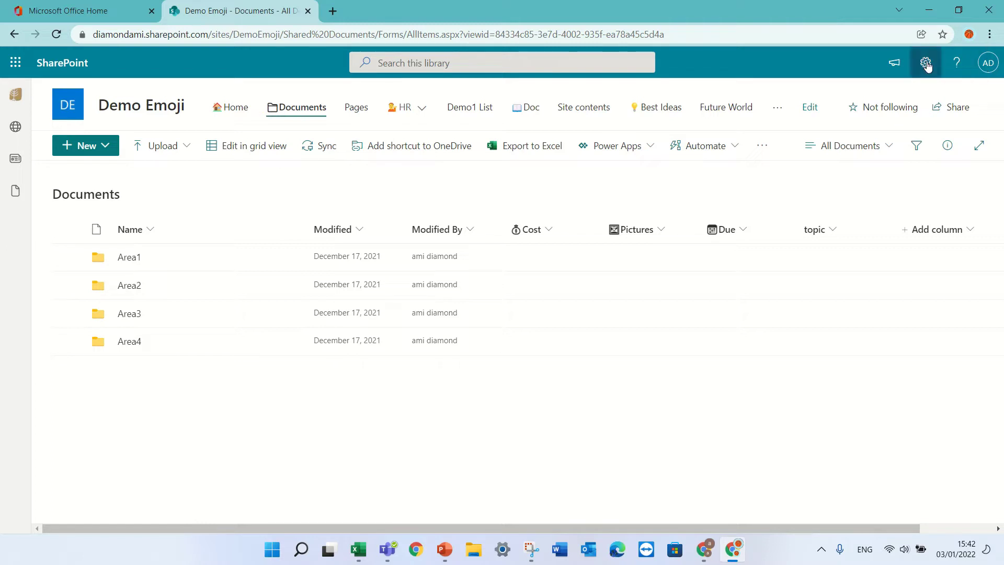
left_click(842, 205)
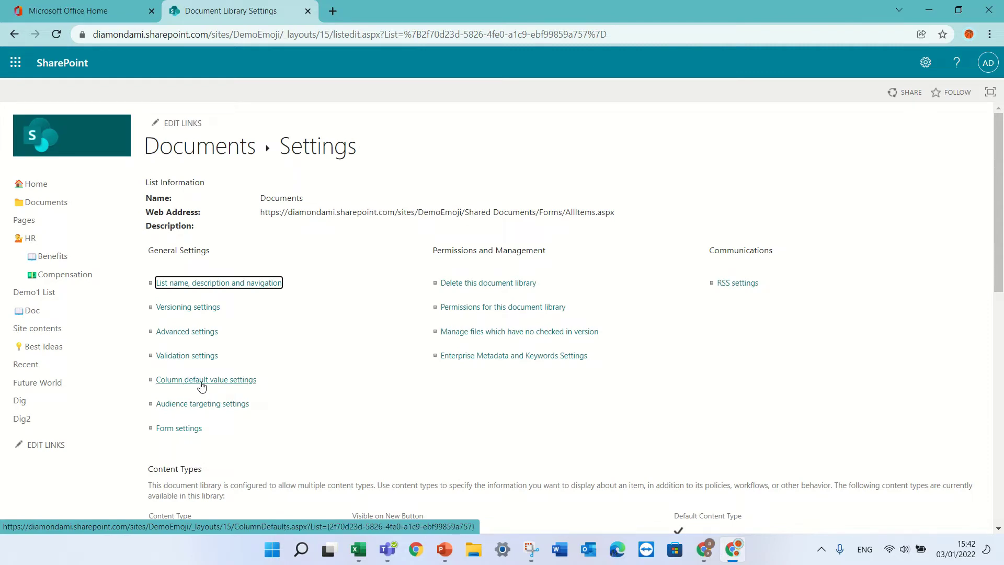
left_click(185, 386)
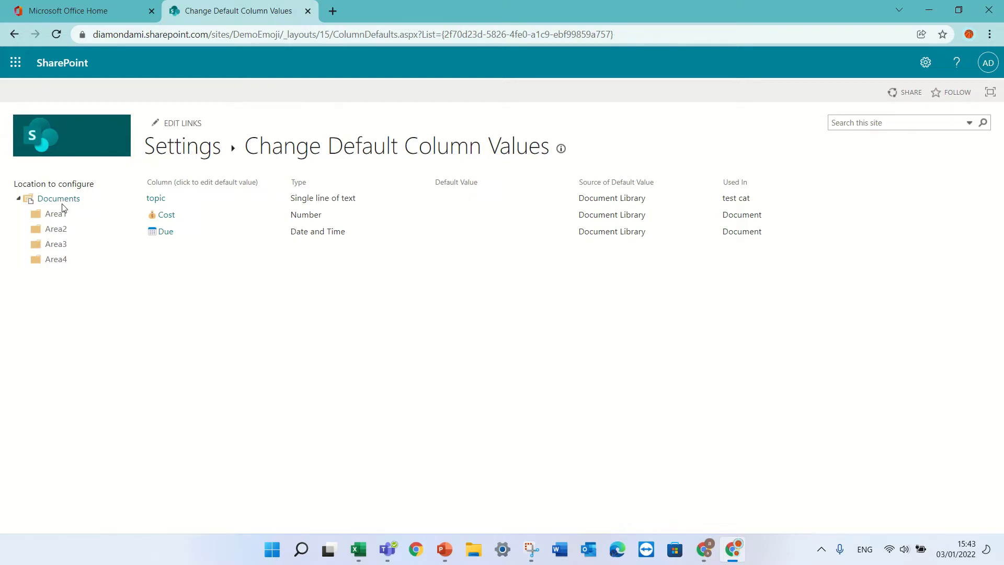
- Select the Area1 folder and set its Cost column to use the default value 100
left_click(54, 218)
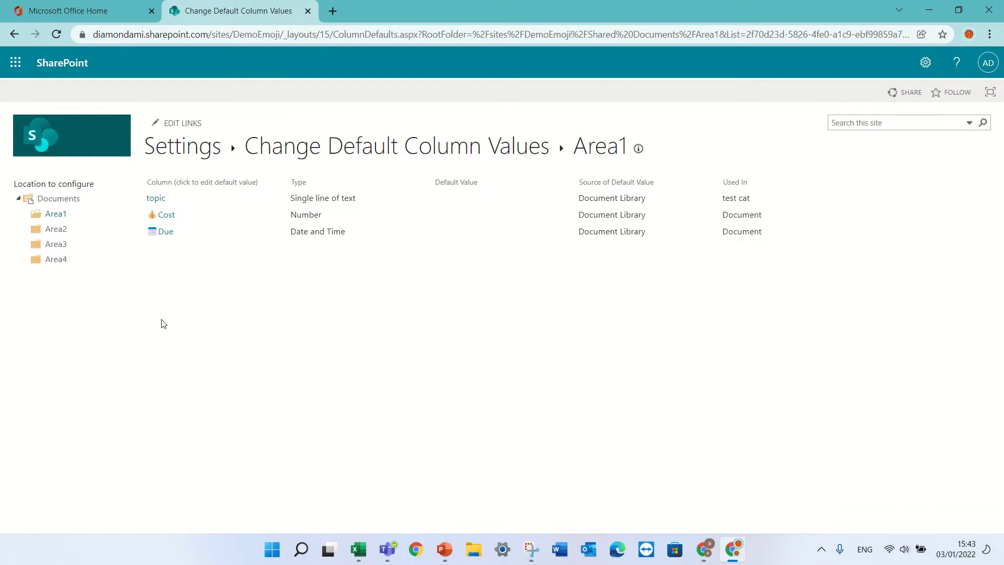
left_click(165, 218)
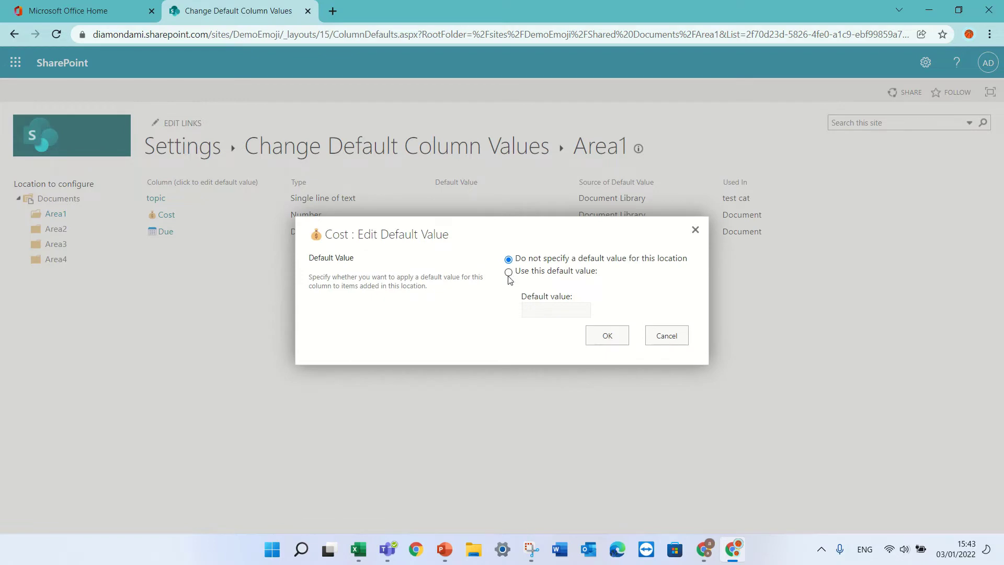
left_click(508, 273)
left_click(542, 312)
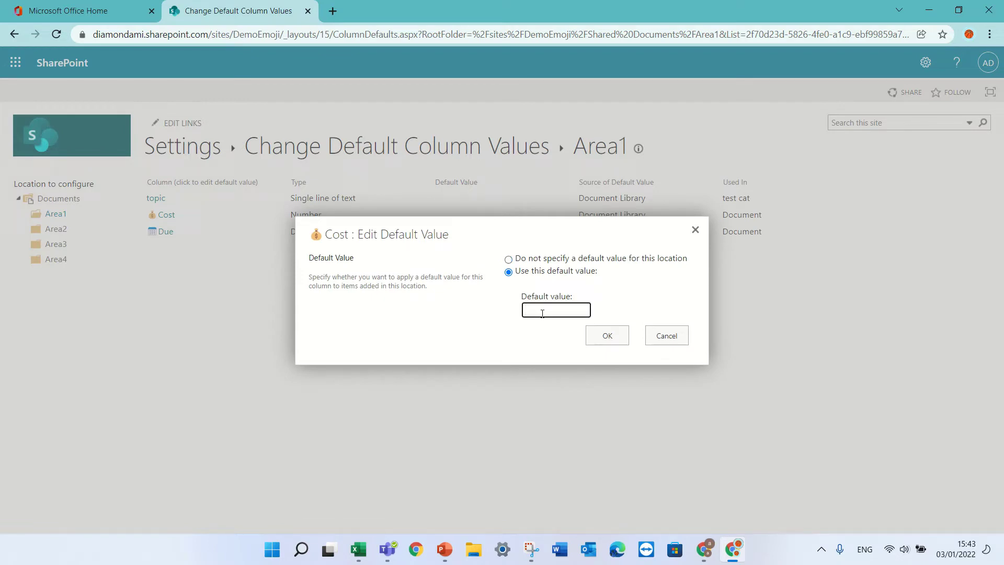
type("100")
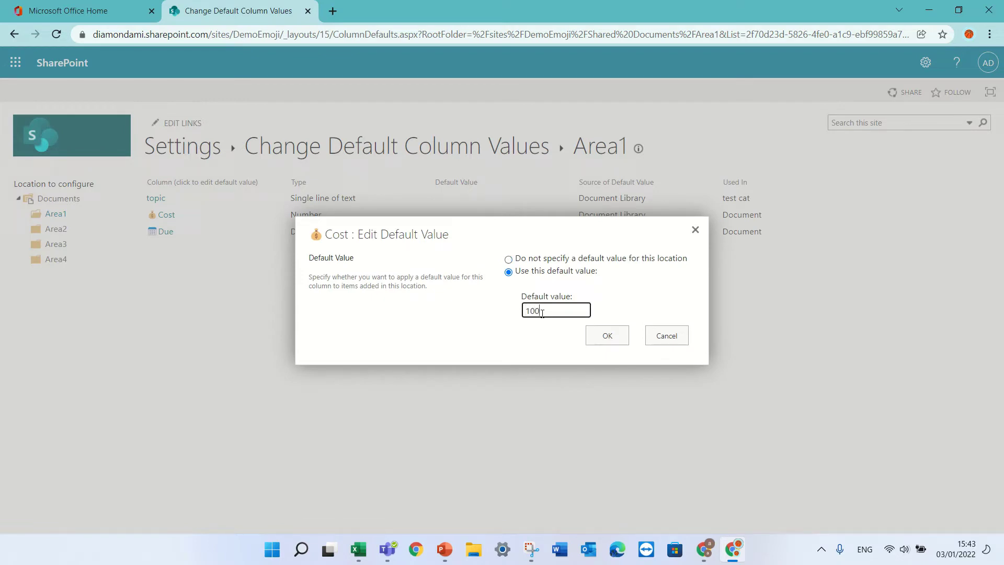
left_click(610, 338)
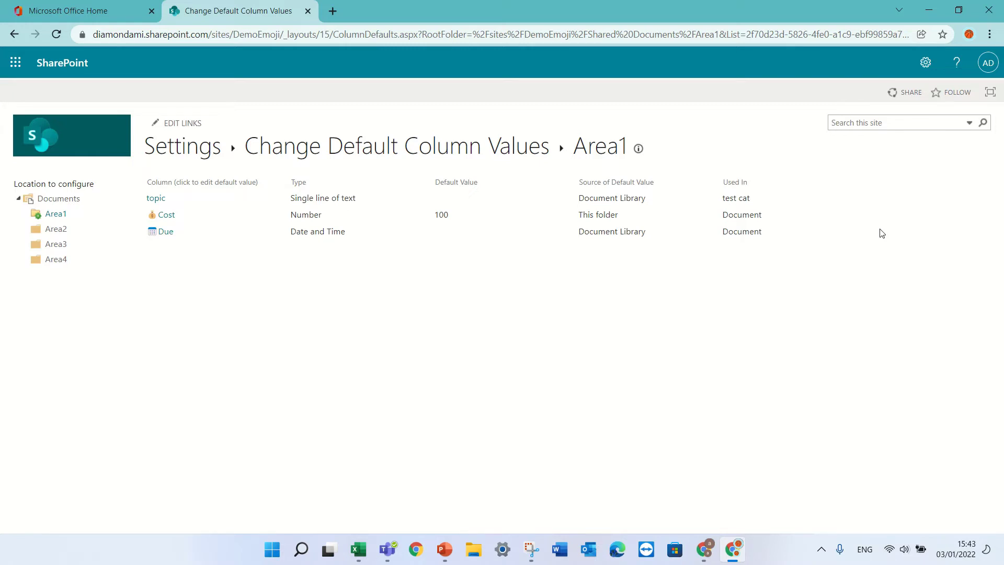
- Set Area1's Due column to default to Today's Date
left_click(165, 233)
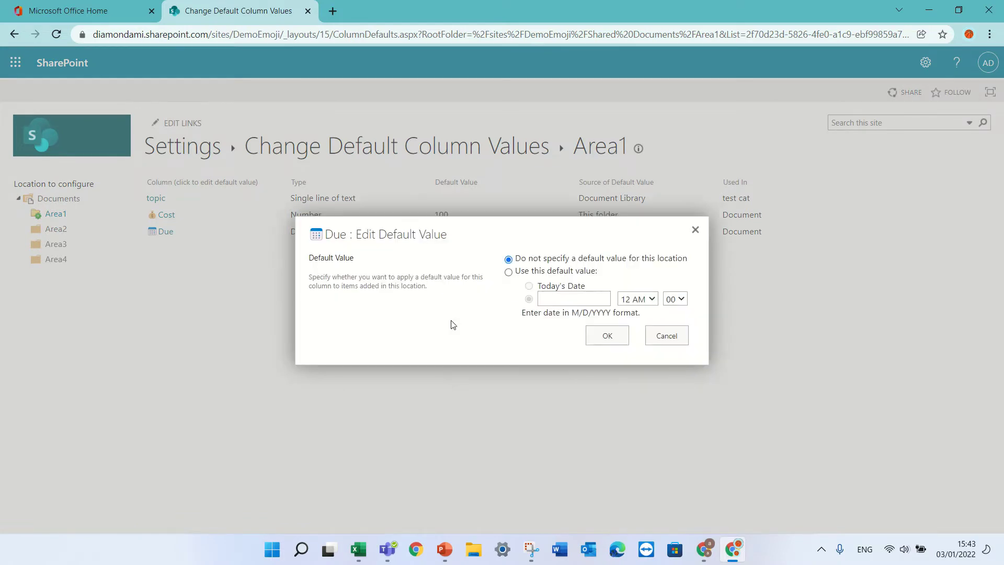
left_click(508, 272)
left_click(605, 334)
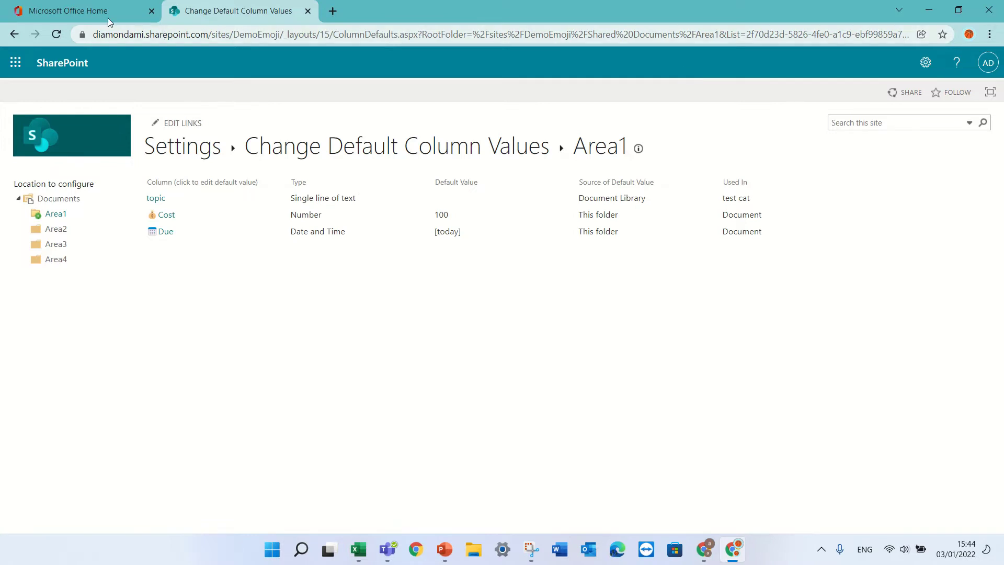
- Return from the default values page to the Documents library settings
left_click(14, 34)
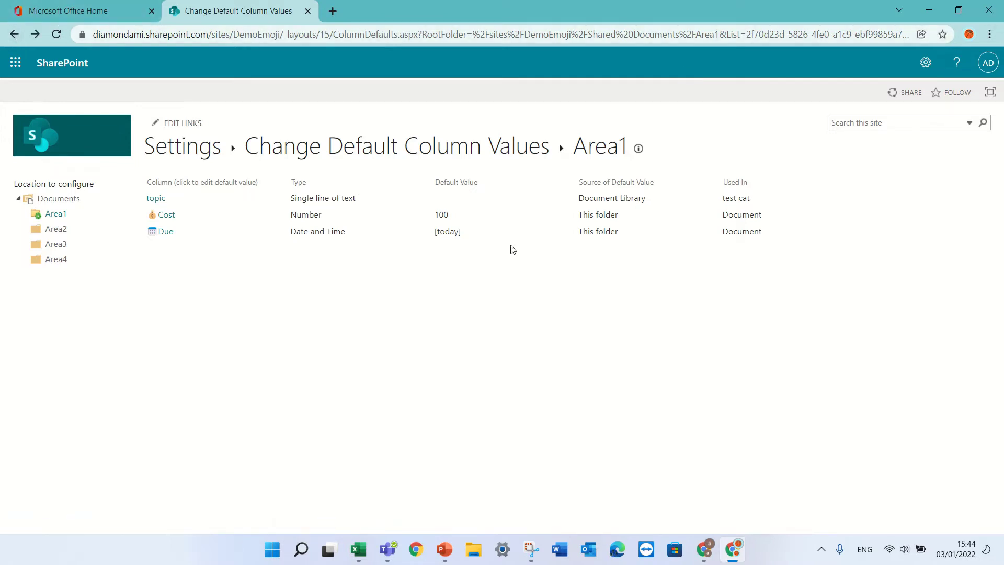
left_click(10, 35)
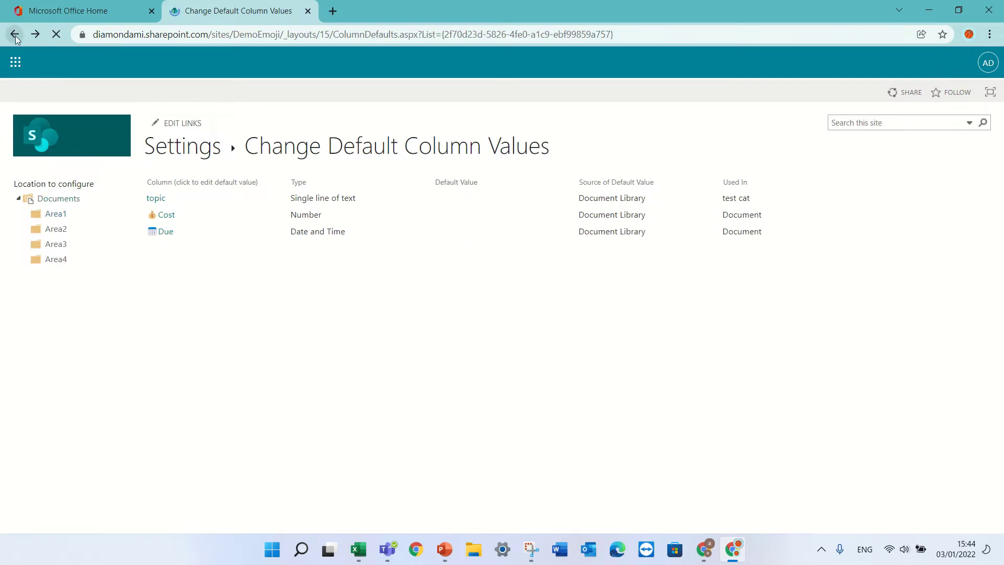
left_click(14, 35)
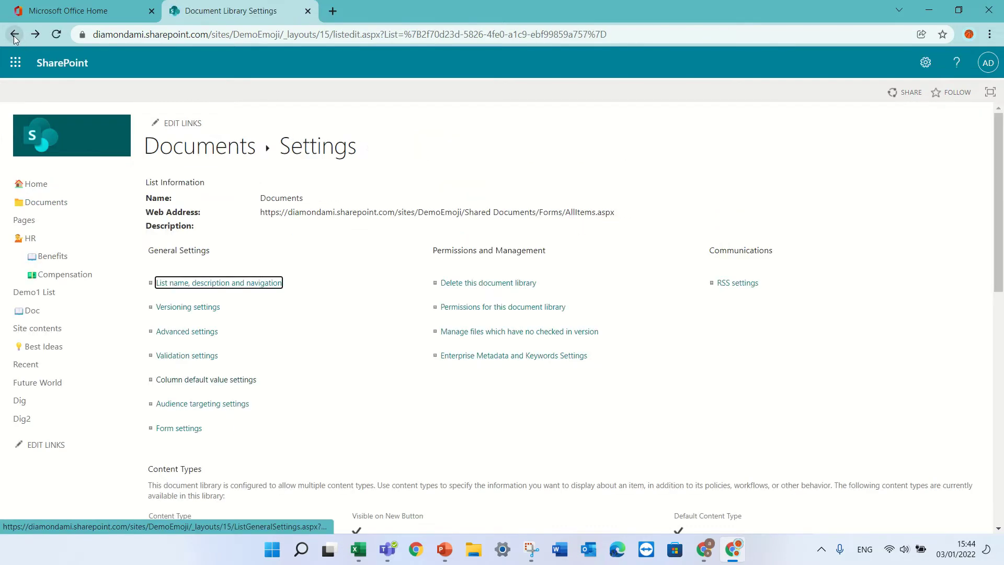
left_click_drag(999, 164, 999, 280)
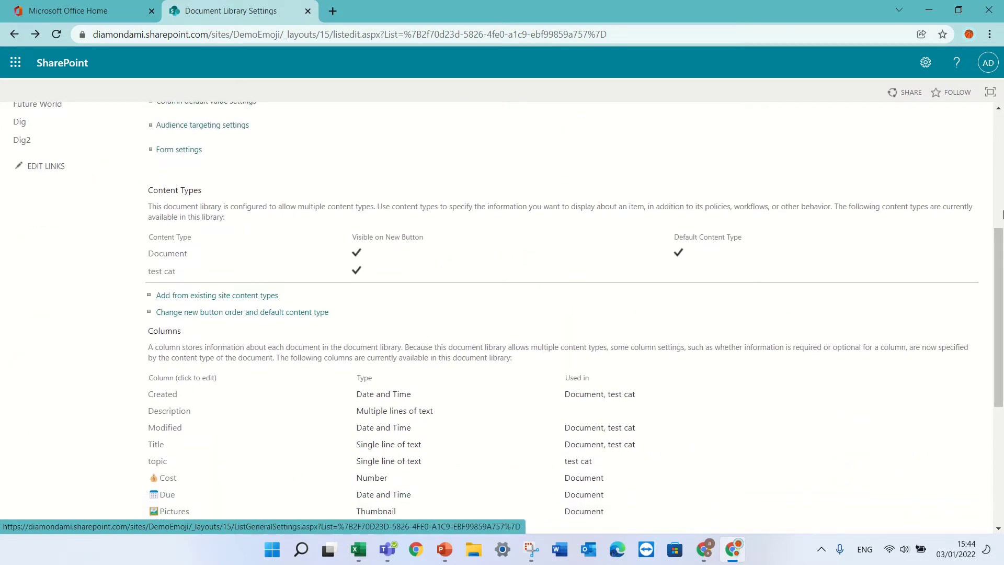
left_click_drag(1002, 250, 1001, 329)
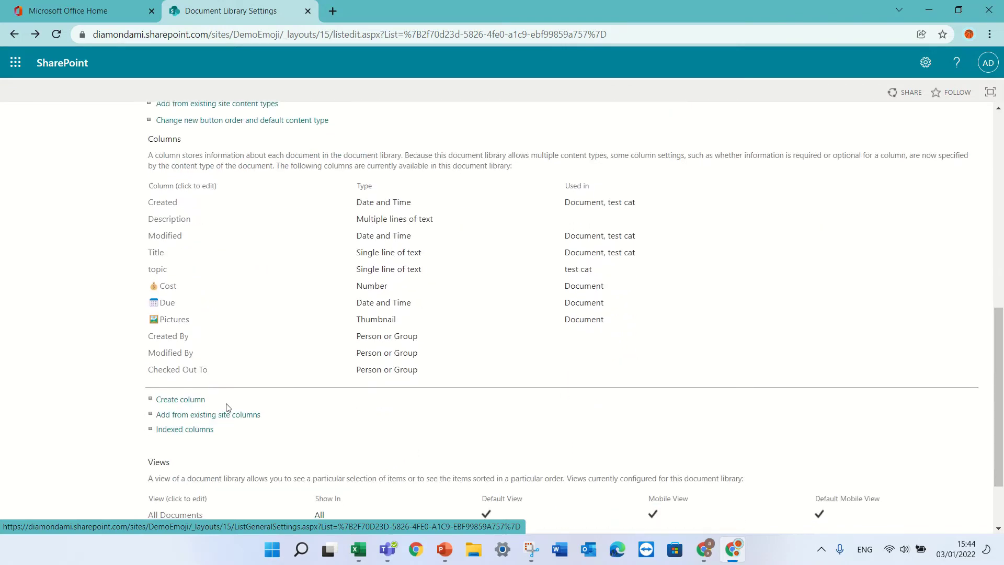
- Create a Choice column named Status with the choices IT, PR and HR
left_click(199, 404)
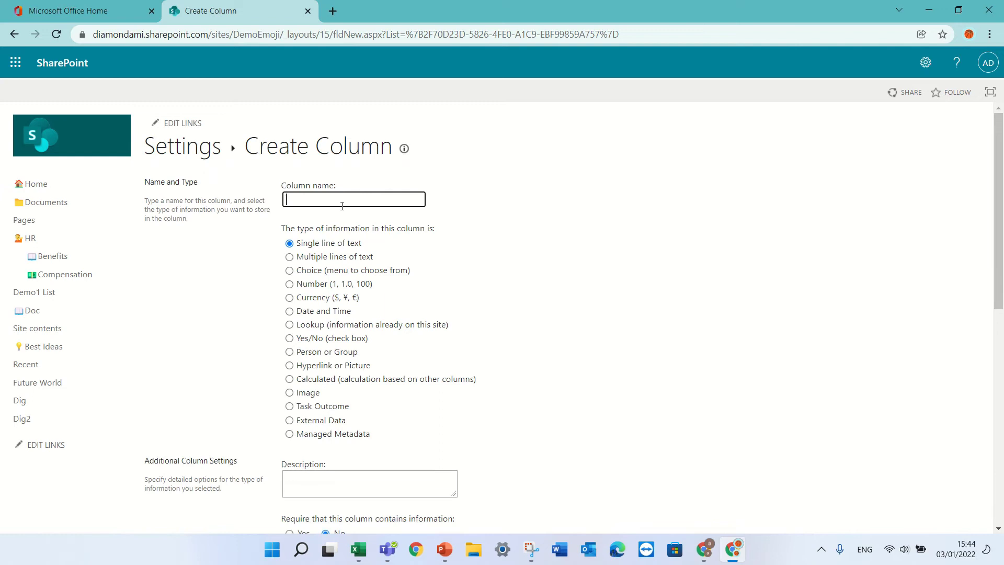
type("Status")
left_click(290, 271)
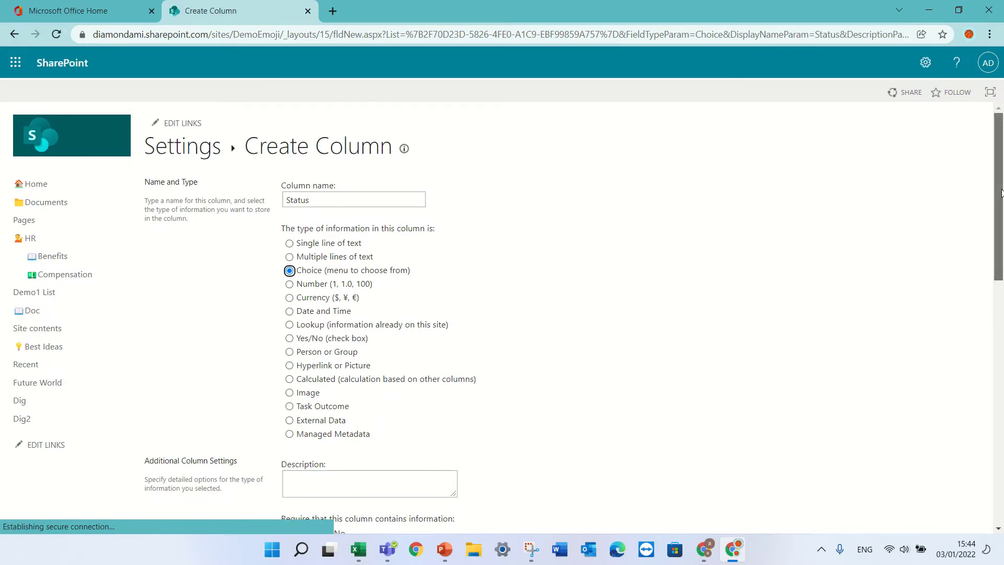
scroll(1002, 194, "down", 4)
left_click_drag(389, 431, 279, 389)
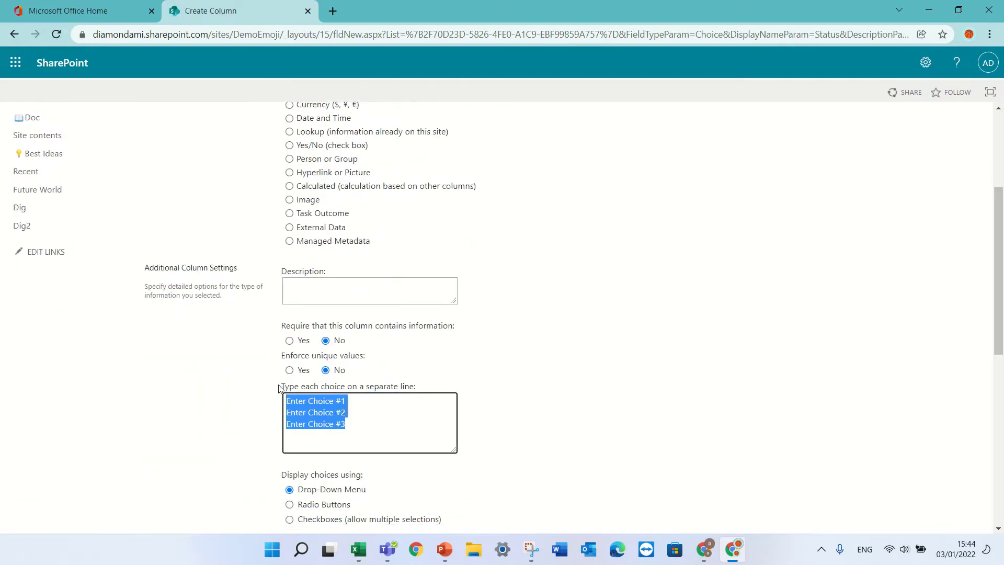
key("BackSpace")
type("IT ")
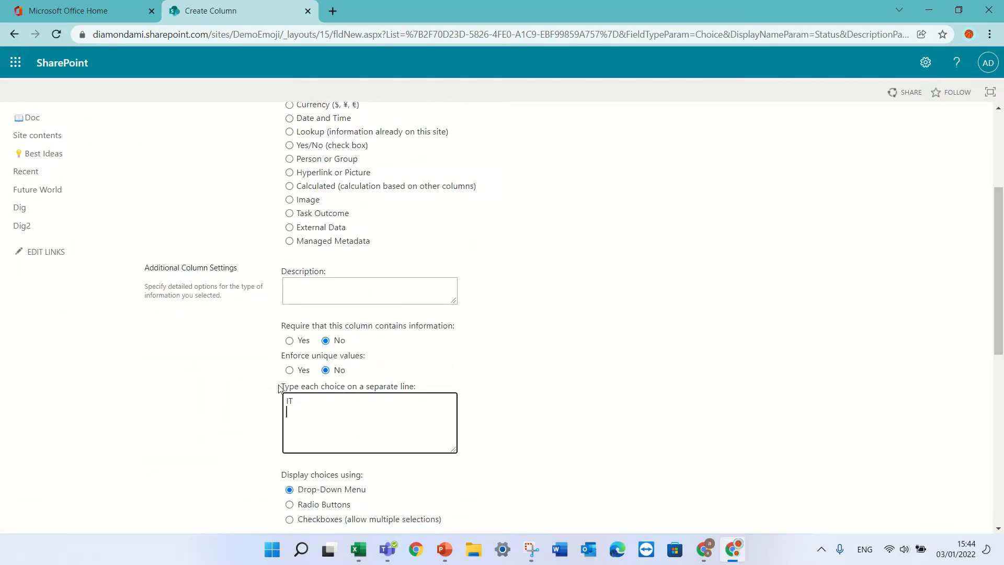
type("PR")
key("Return")
type("HR")
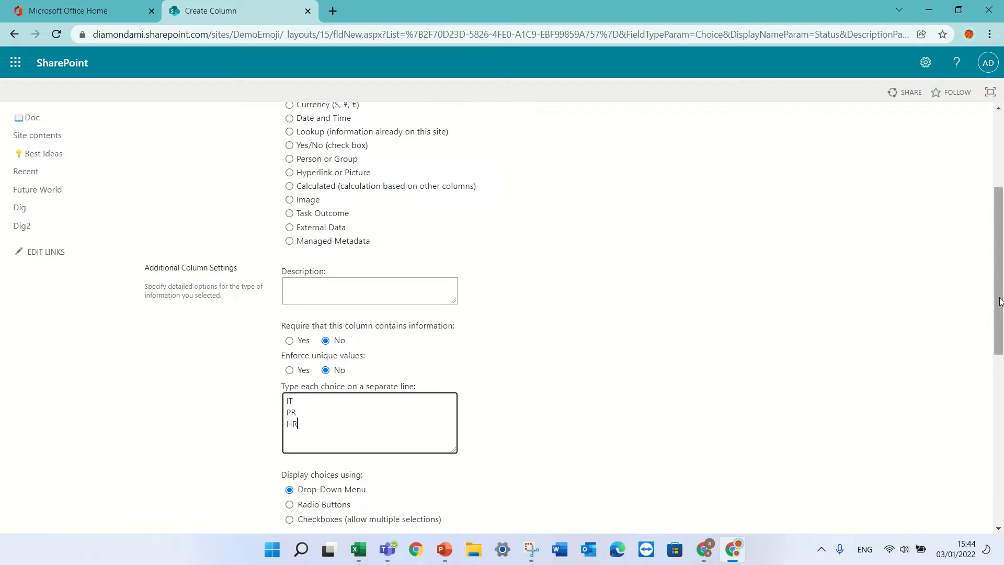
left_click_drag(991, 292, 991, 439)
left_click(899, 521)
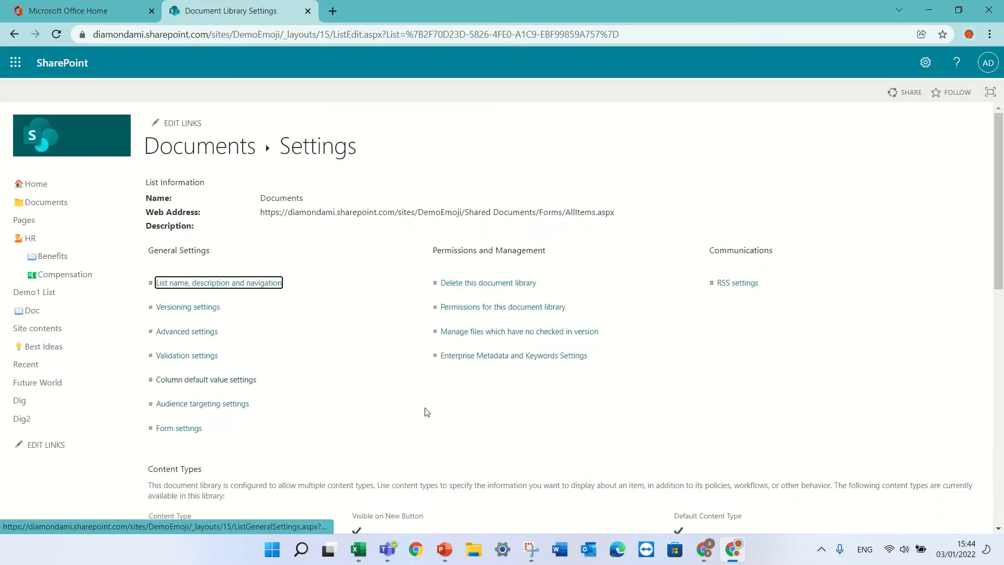
- Set the Area1 folder's Status default to HR, then select the Area2 folder
left_click(231, 386)
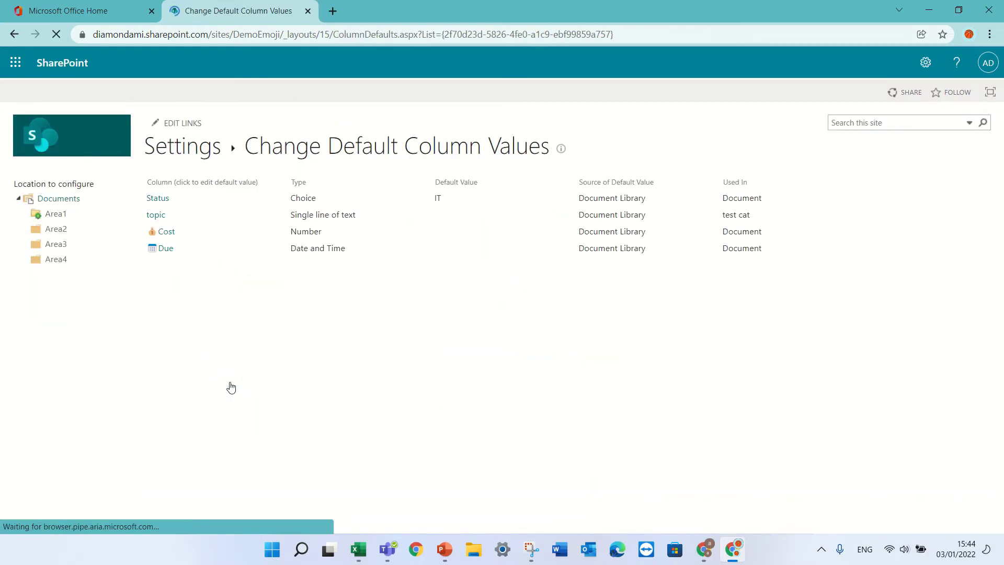
left_click(60, 216)
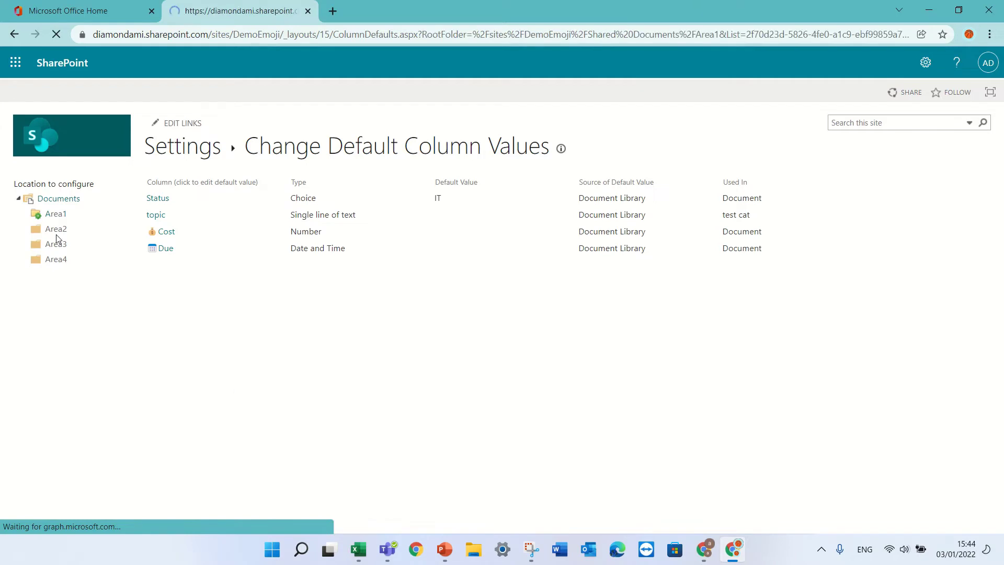
left_click(159, 199)
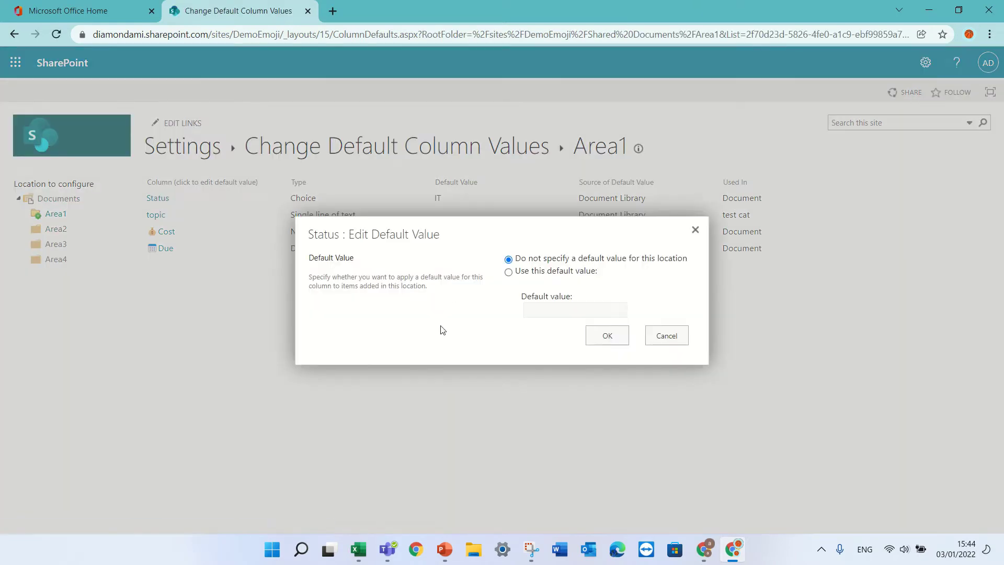
left_click(509, 272)
left_click(555, 309)
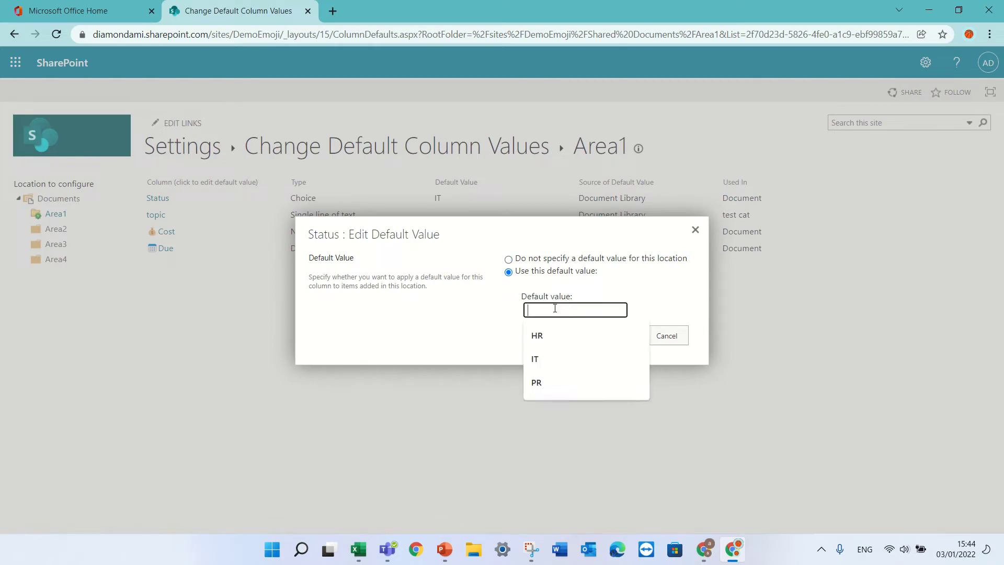
left_click(543, 337)
left_click(607, 337)
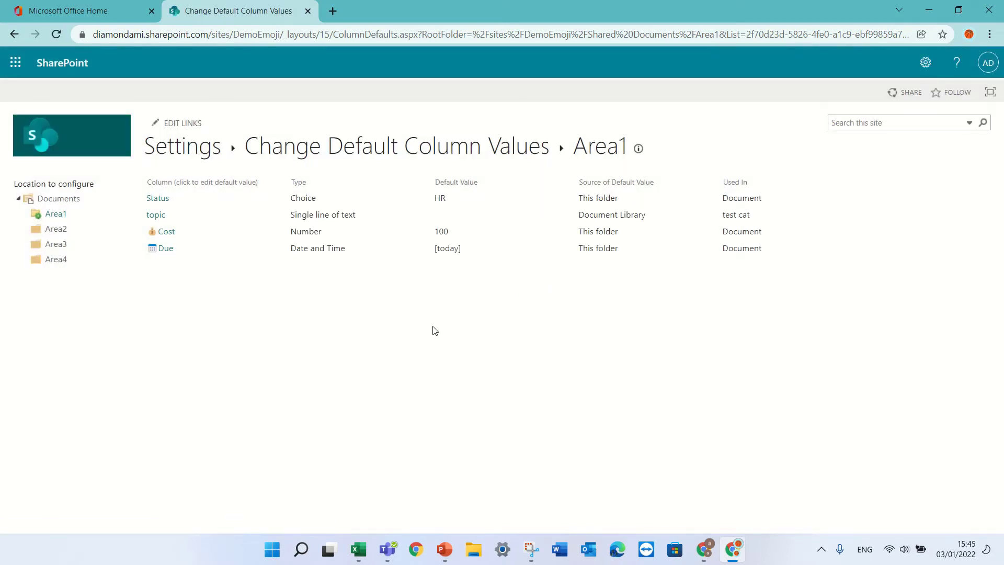
left_click(57, 230)
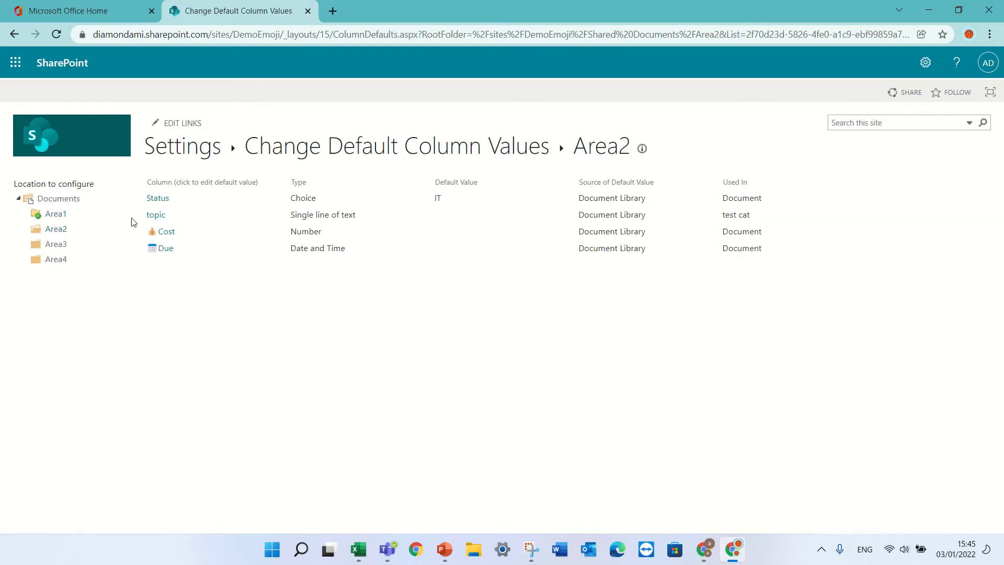
- Set Area2's Status default to PR and return to the Demo Emoji home page
left_click(158, 198)
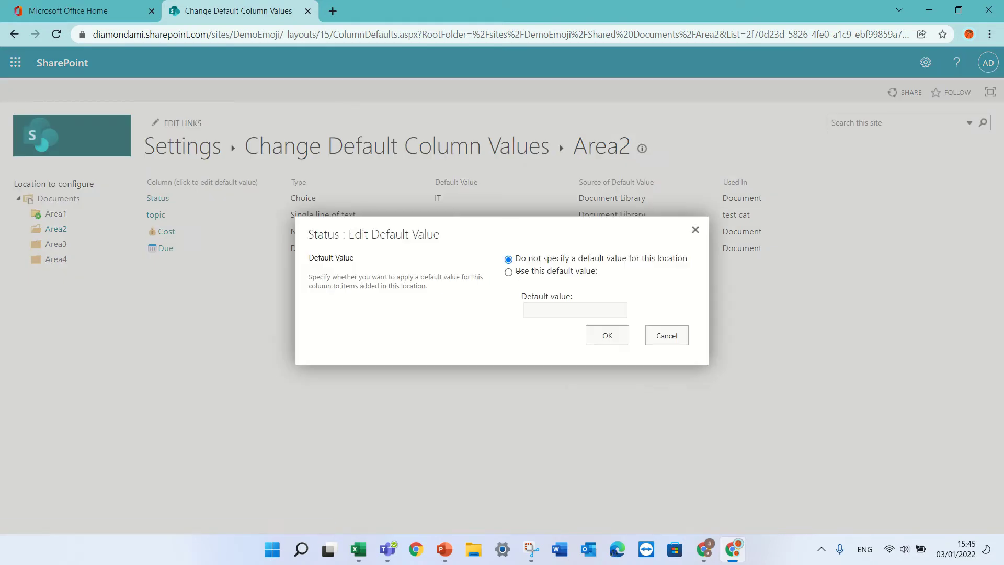
left_click(509, 273)
left_click(550, 309)
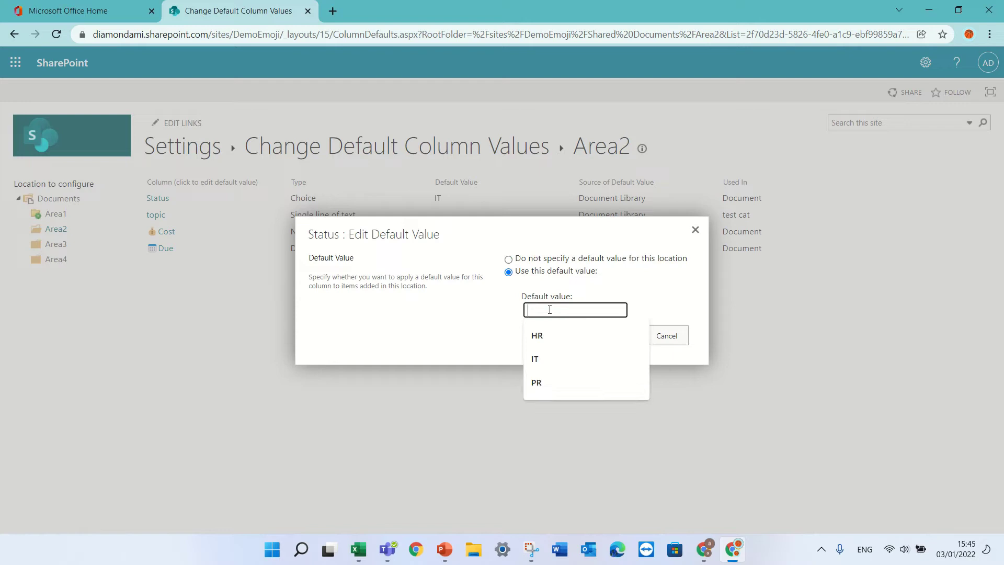
left_click(541, 385)
left_click(615, 335)
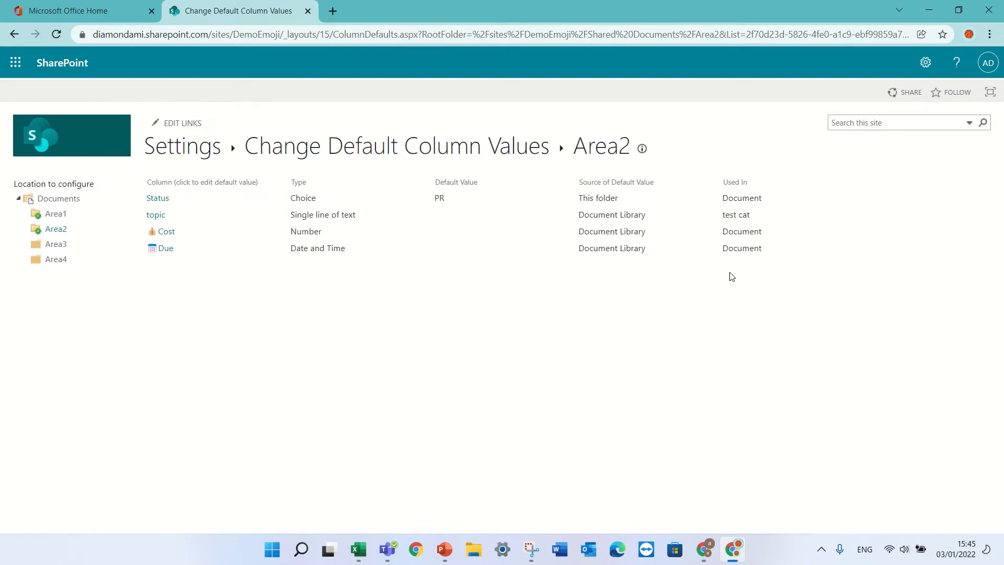
left_click(79, 139)
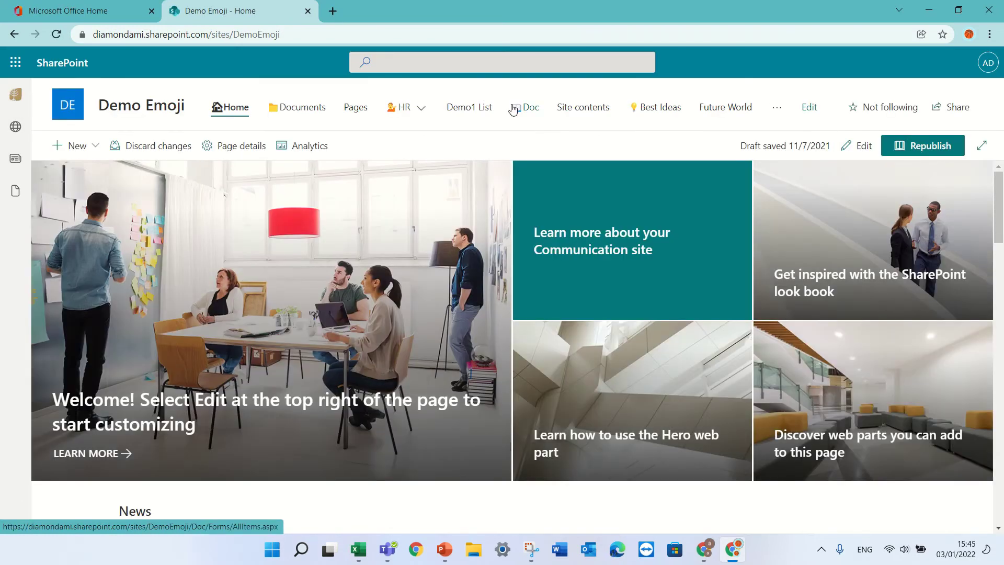
- Upload the PDF résumé from Downloads into the Documents library's Area1 folder
left_click(311, 107)
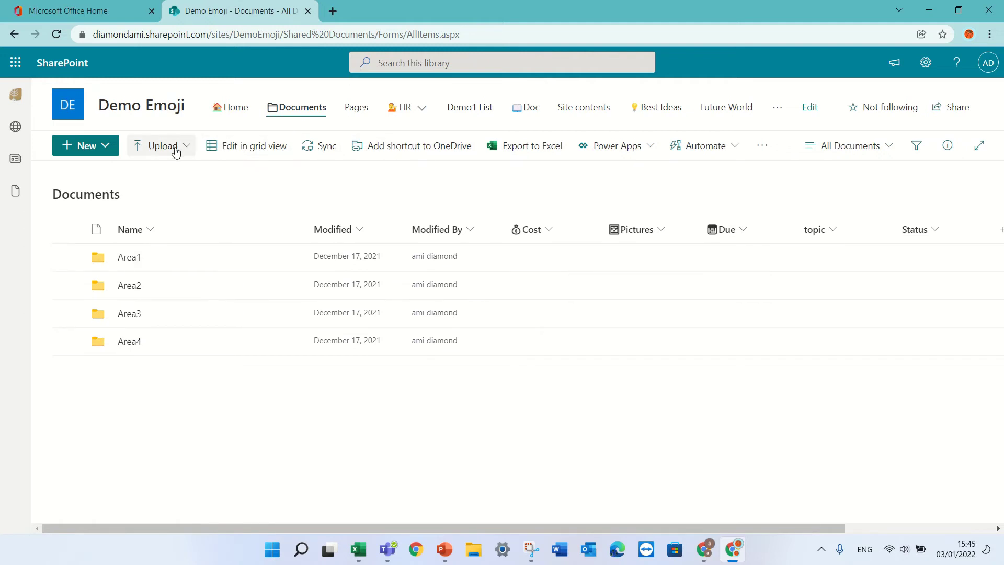
left_click(135, 262)
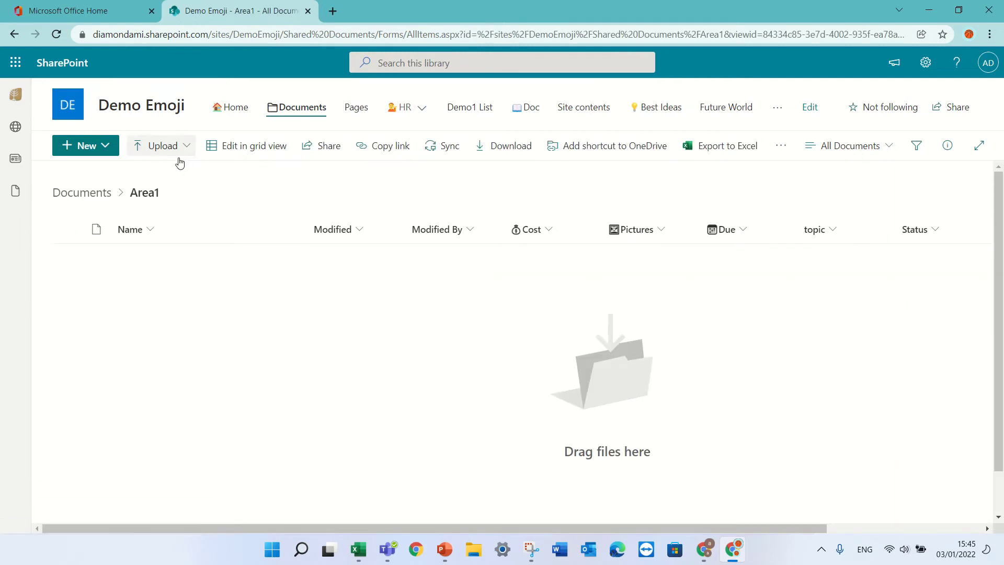
left_click(176, 153)
left_click(178, 177)
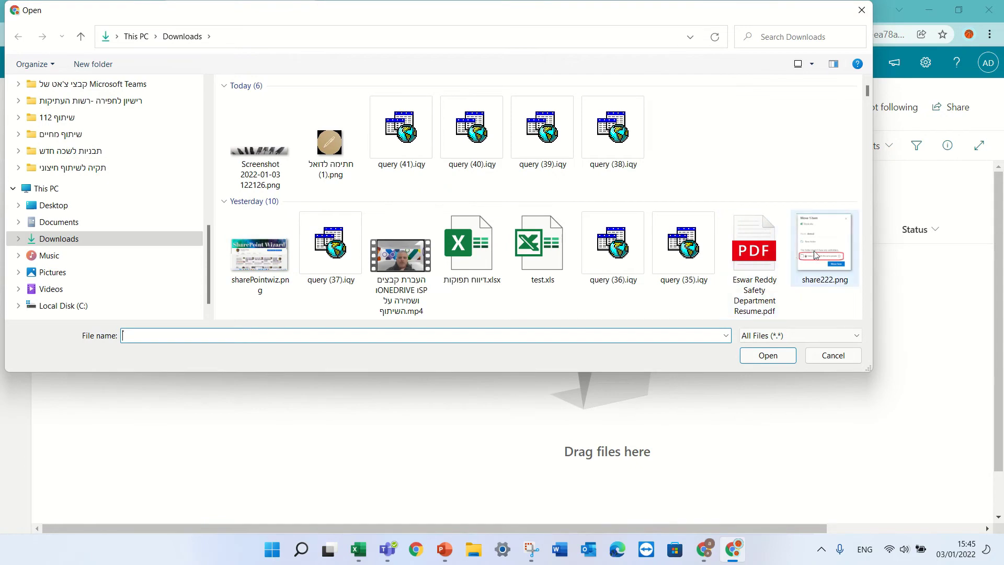
double_click(759, 251)
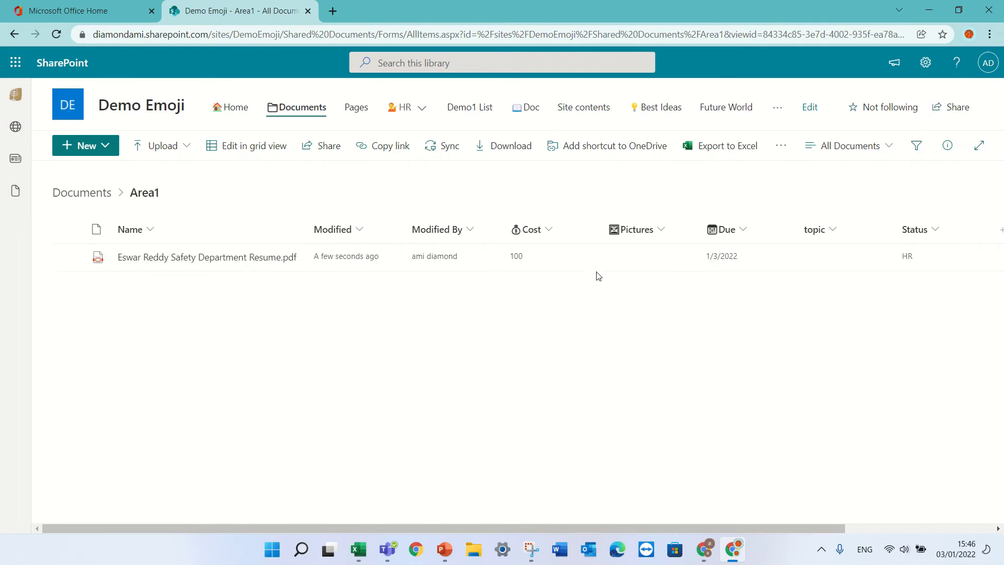
- Upload sharePointwiz.png into the Area2 folder, then go back to the Documents root
left_click(86, 197)
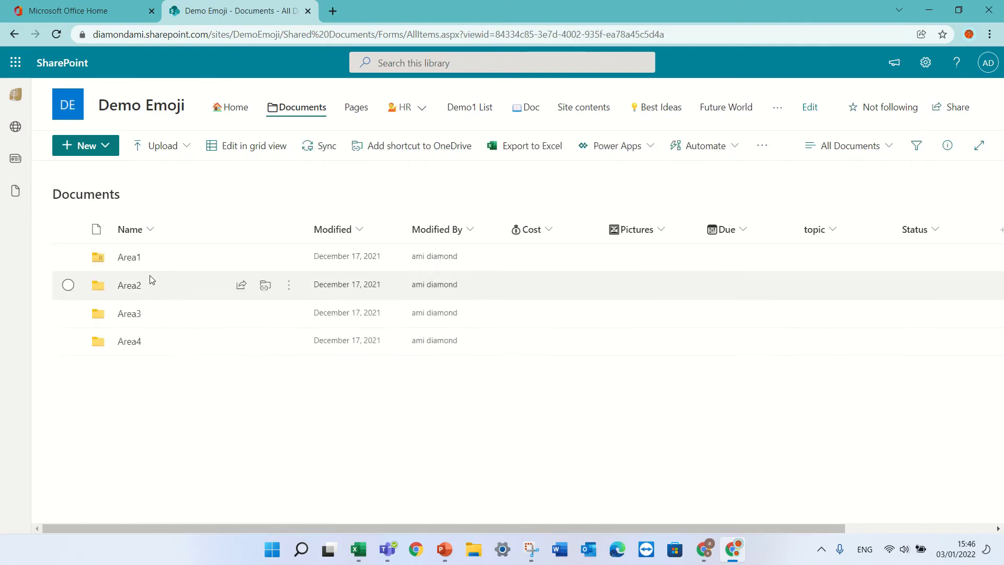
left_click(129, 286)
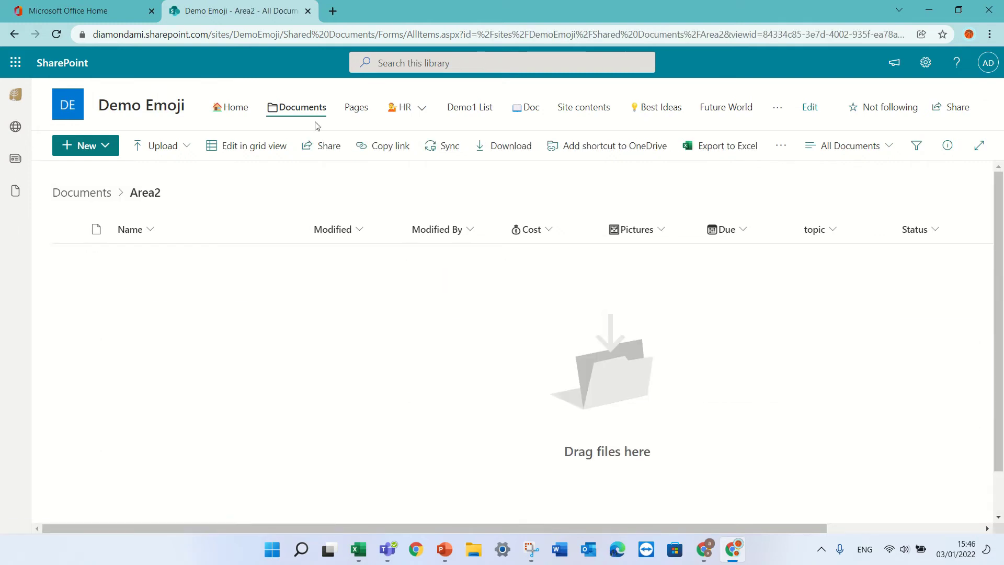
left_click(177, 150)
left_click(186, 165)
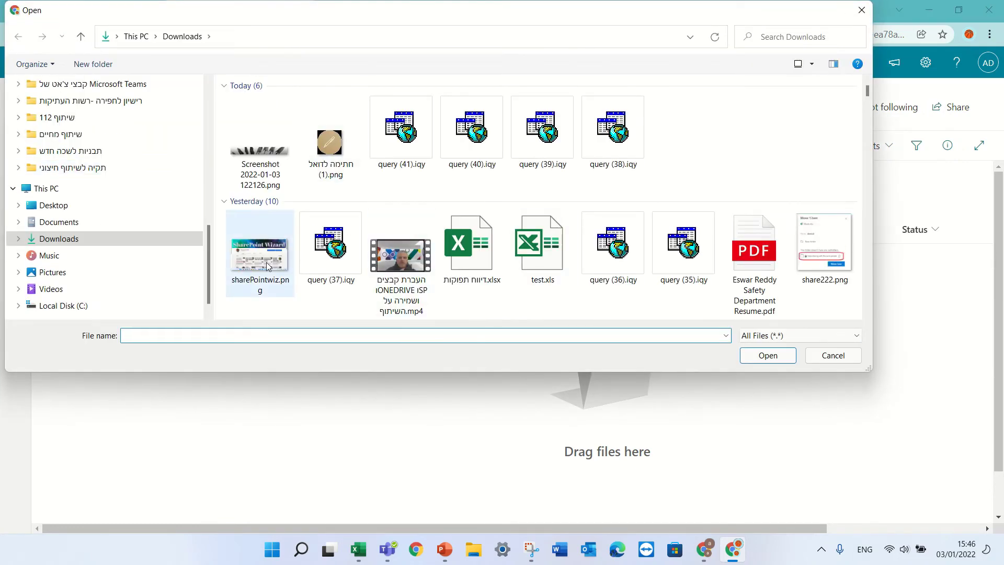
key("Escape")
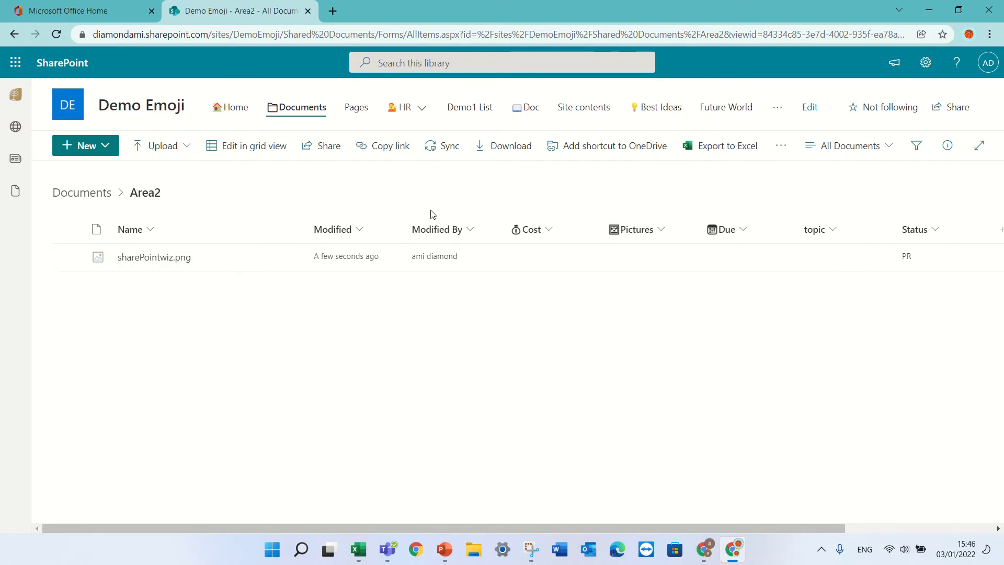
left_click(91, 201)
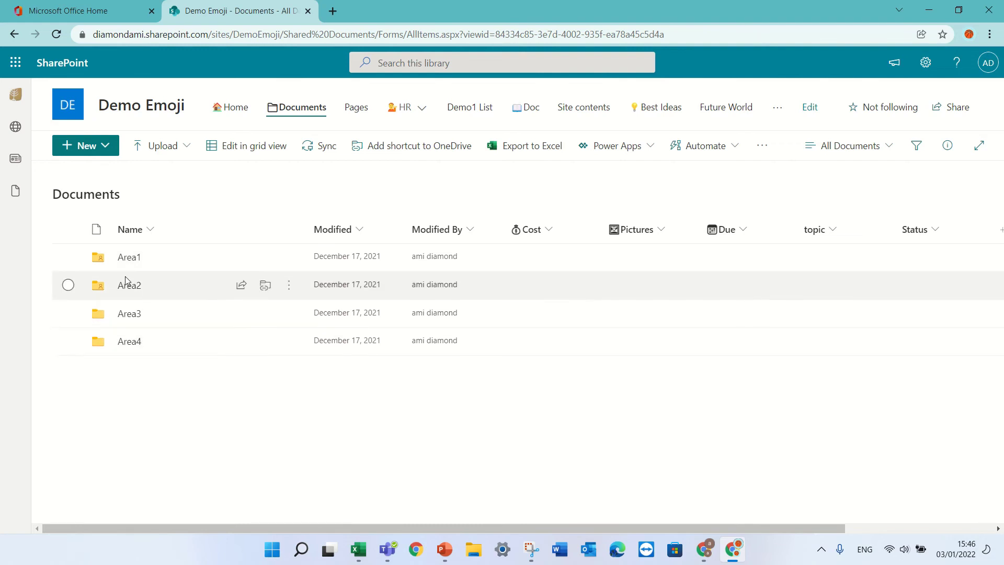
- Create a new Word document in the library root and type 'dasasdasda' into it
left_click(110, 151)
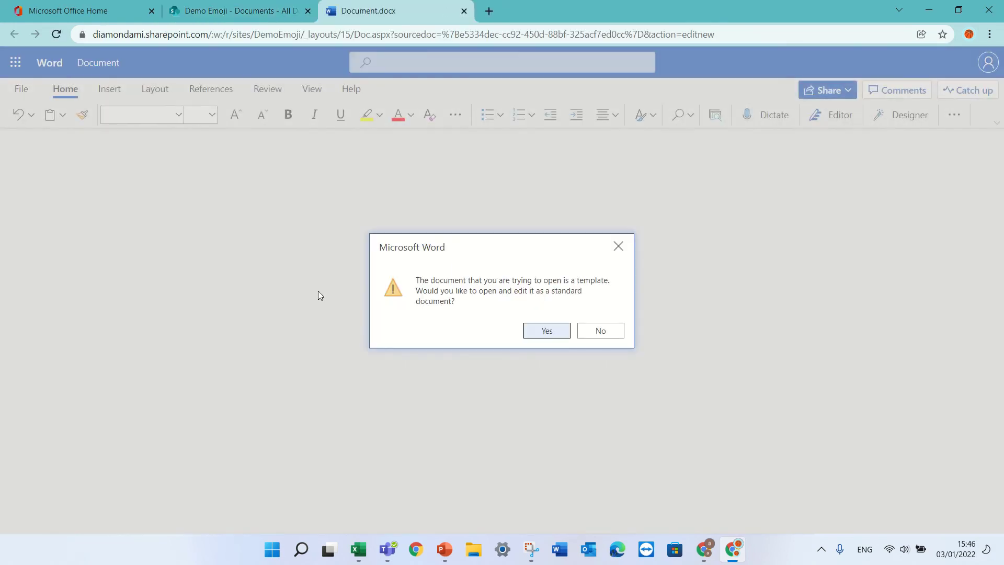
left_click(539, 330)
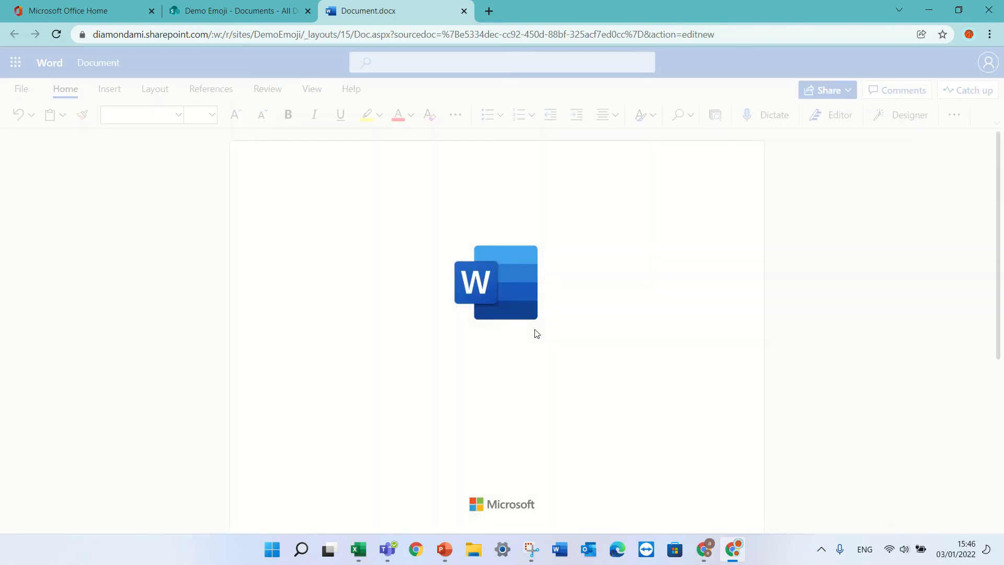
type("dasasdasda")
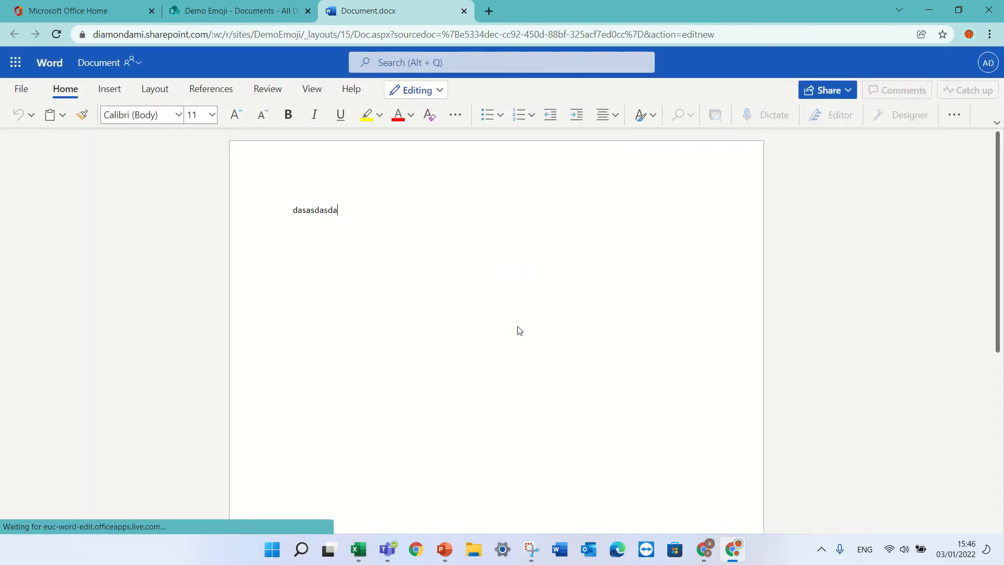
left_click(135, 64)
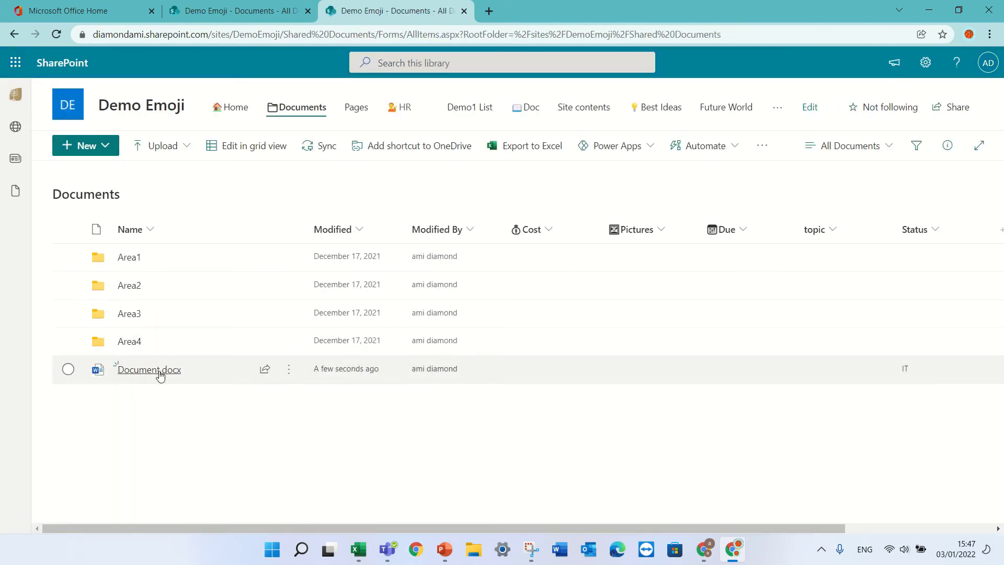
- Drag Document.docx into Area1, verify it there, then return to the Documents root
mouse_move(159, 374)
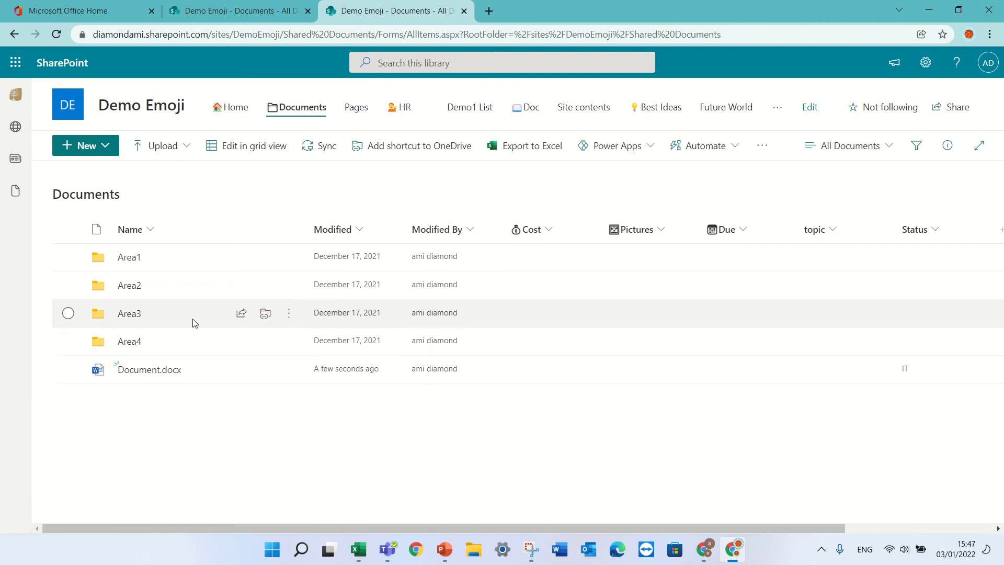
left_click_drag(120, 370, 126, 258)
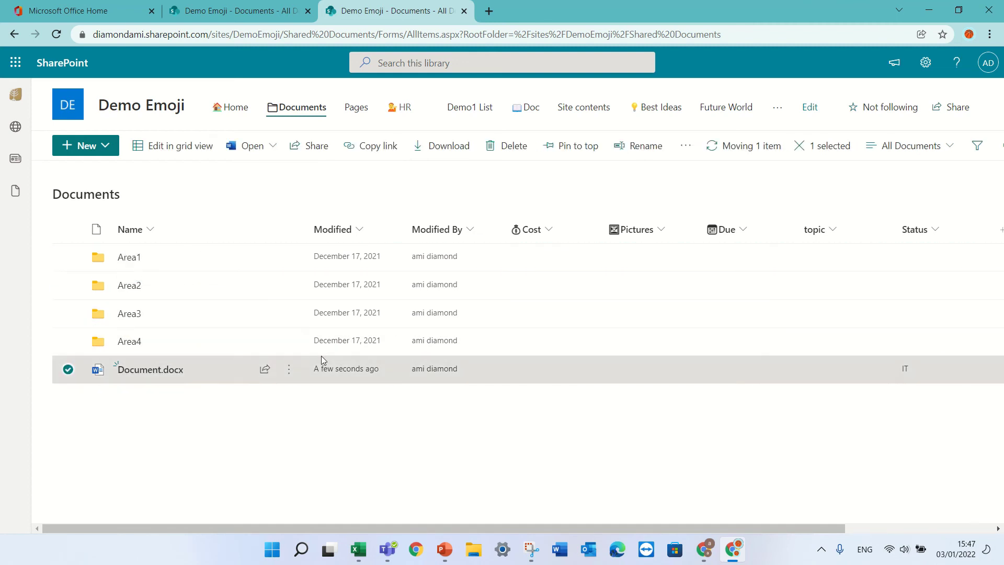
left_click(128, 265)
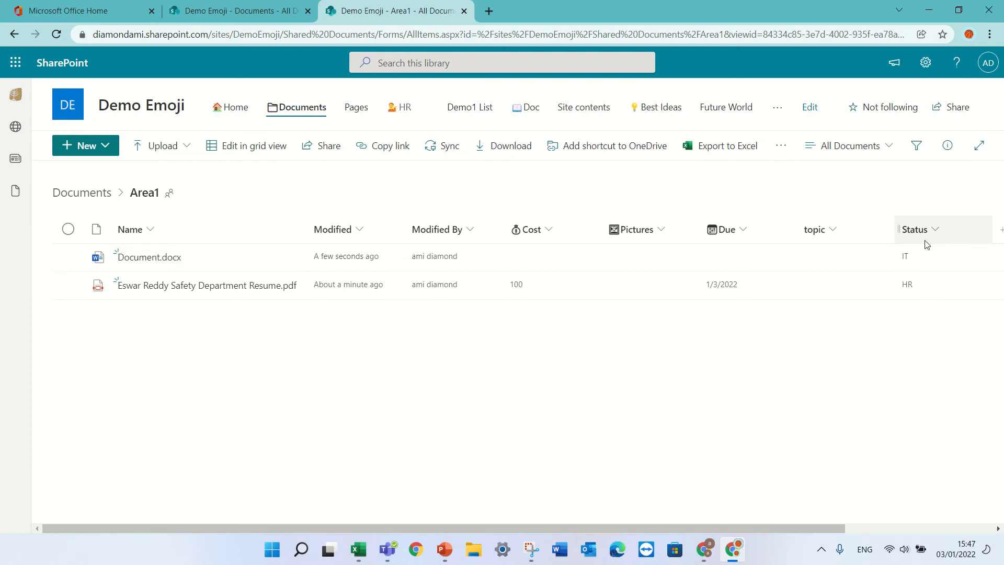
left_click(79, 194)
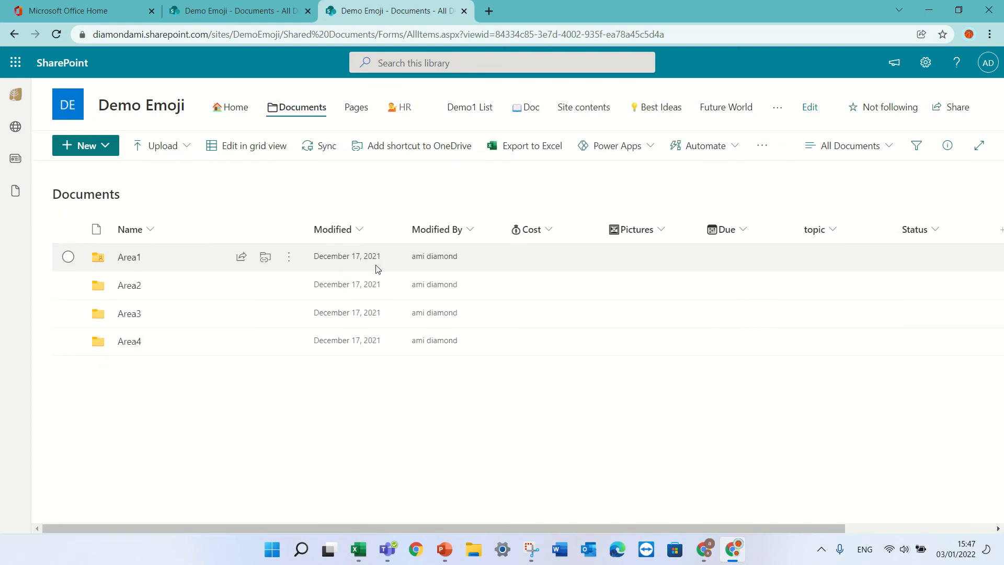
- Change the Status column's default value from IT to None and save the column
left_click(919, 233)
left_click(933, 349)
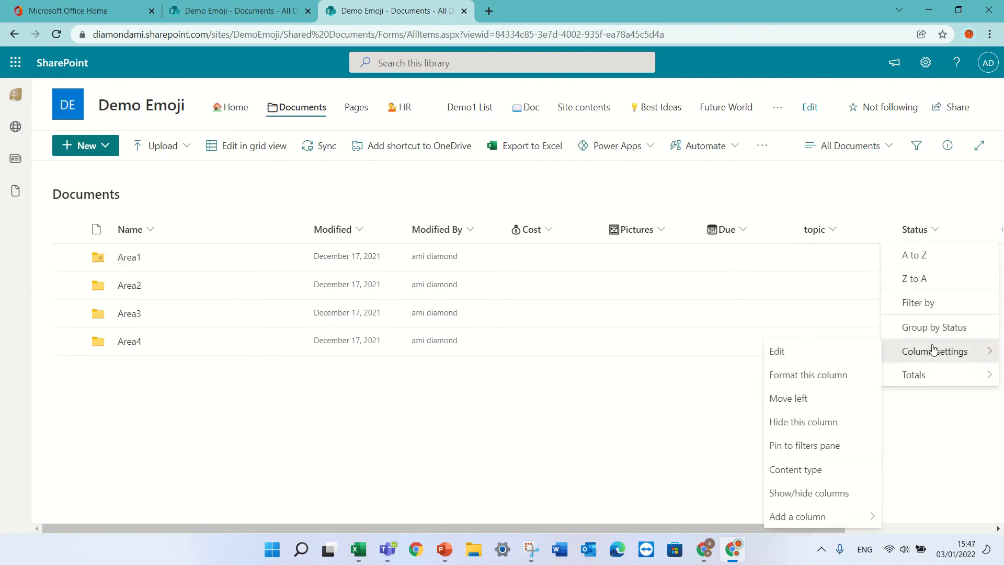
left_click(830, 353)
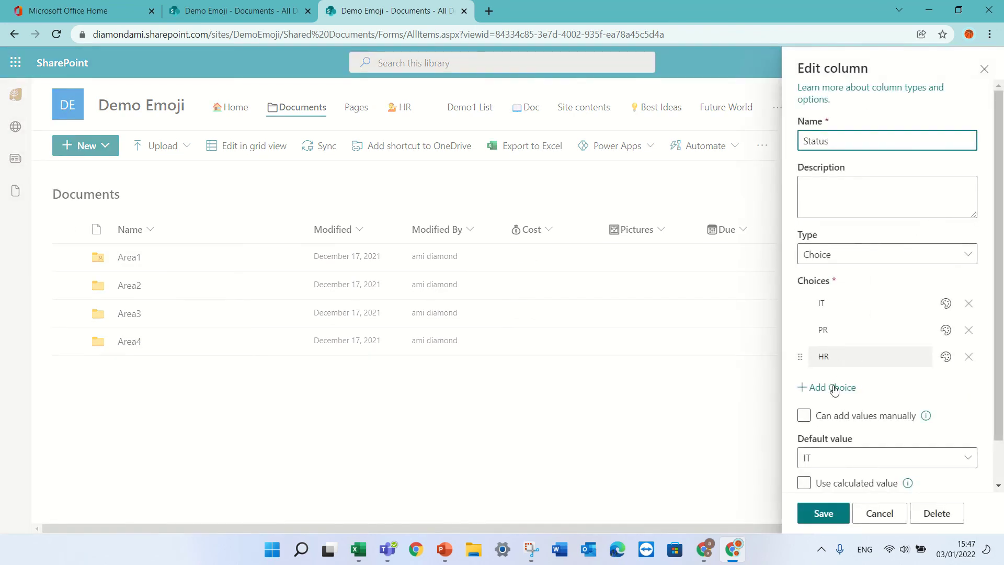
left_click(819, 455)
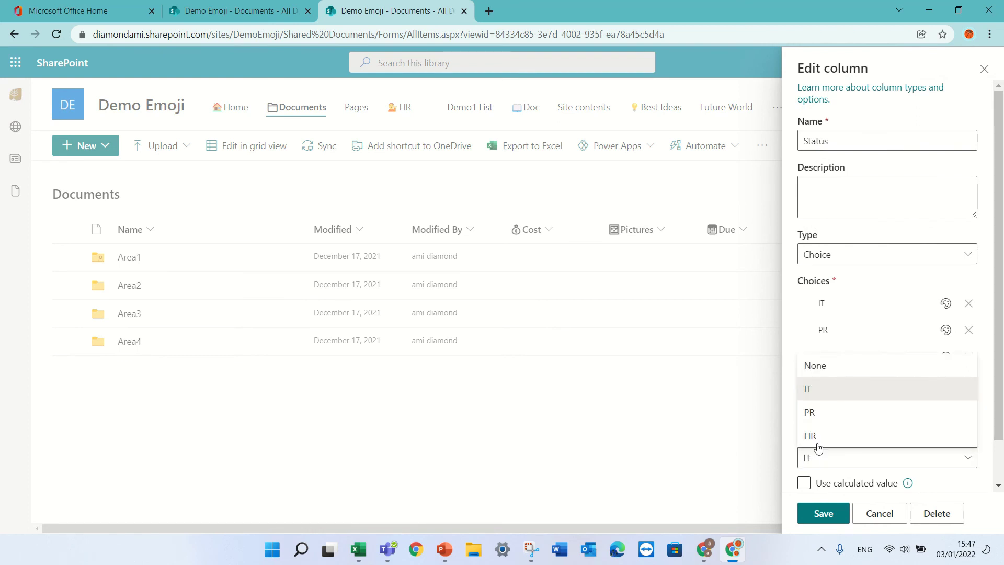
left_click(843, 367)
left_click(824, 514)
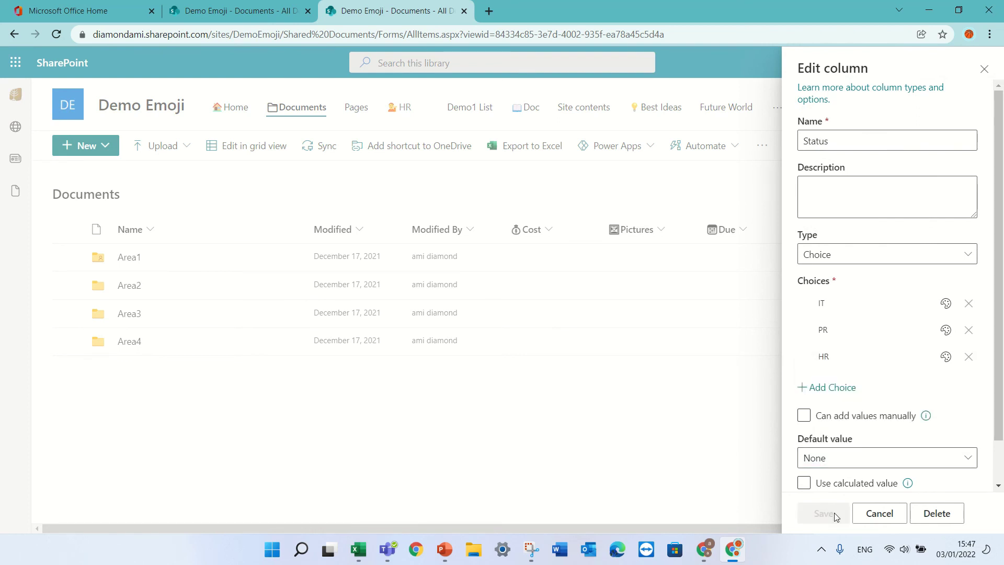